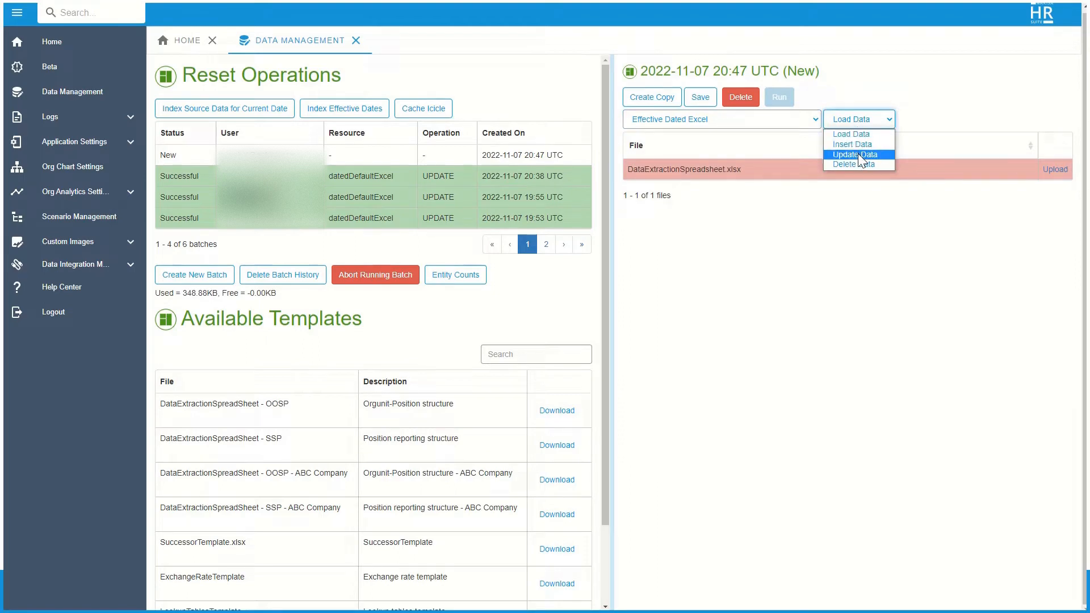
Configure the new Effective Dated Excel batch to use Update Data with the Update or Insert mode.
{"action": "left_click", "coordinate": [858, 153]}
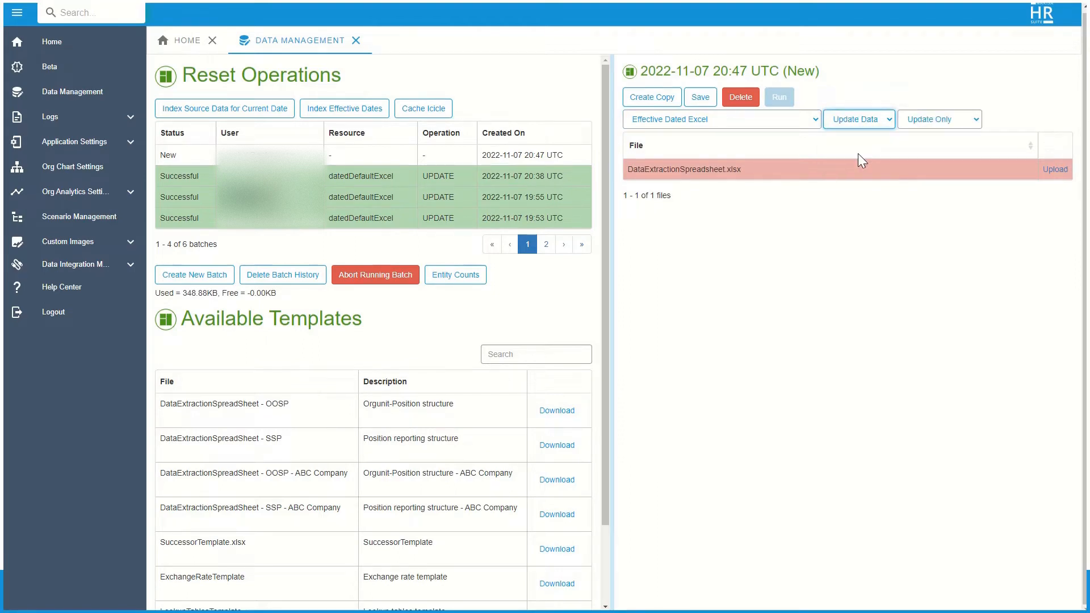
{"action": "left_click", "coordinate": [932, 119]}
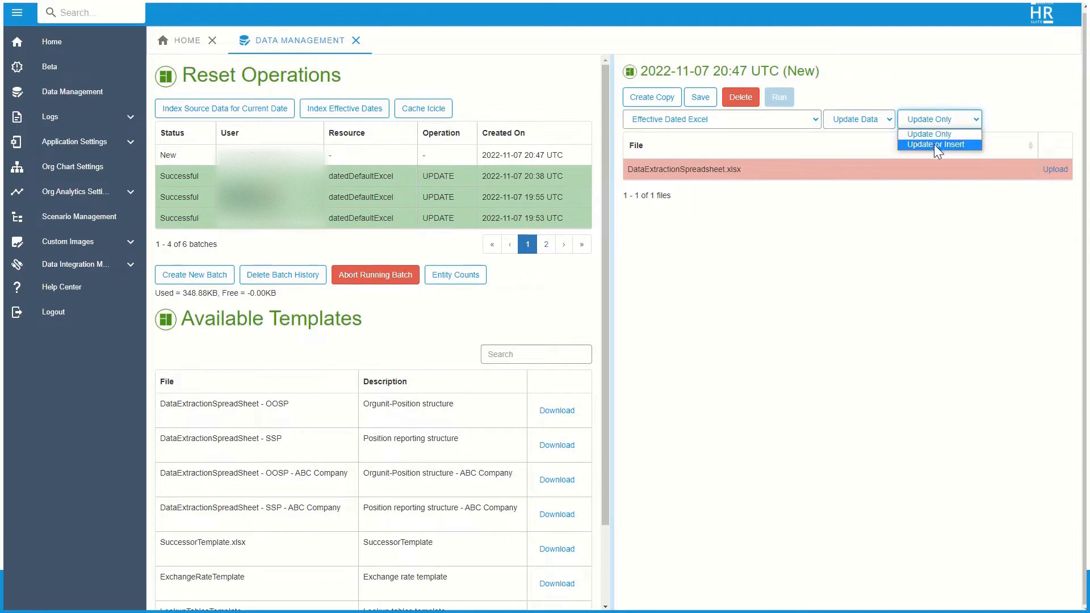
{"action": "left_click", "coordinate": [935, 144]}
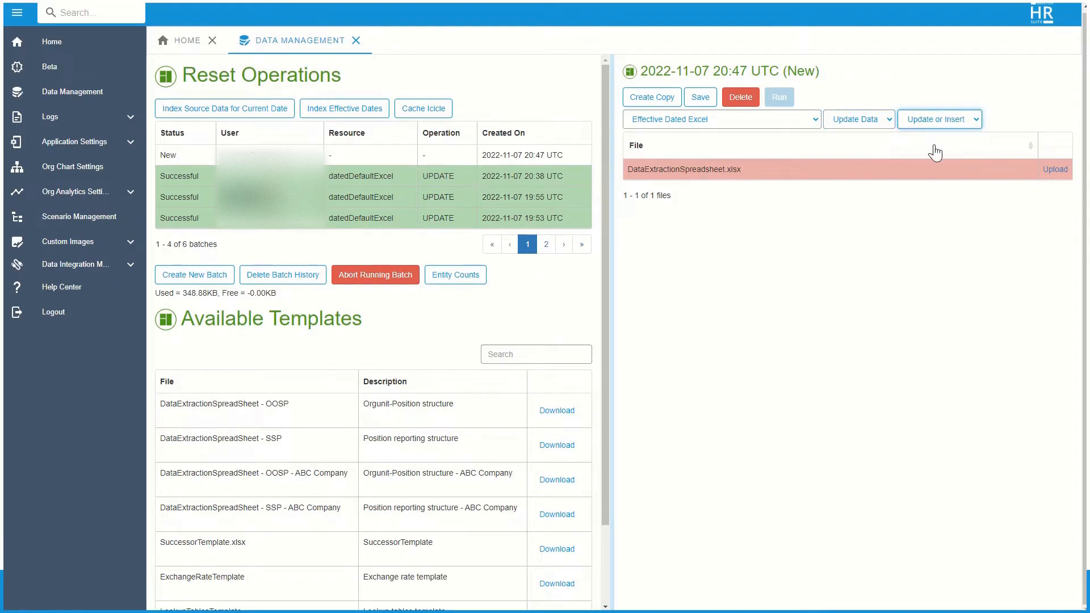
Upload Template 1.xlsx as the batch's DataExtractionSpreadsheet.xlsx file.
{"action": "left_click", "coordinate": [1055, 171]}
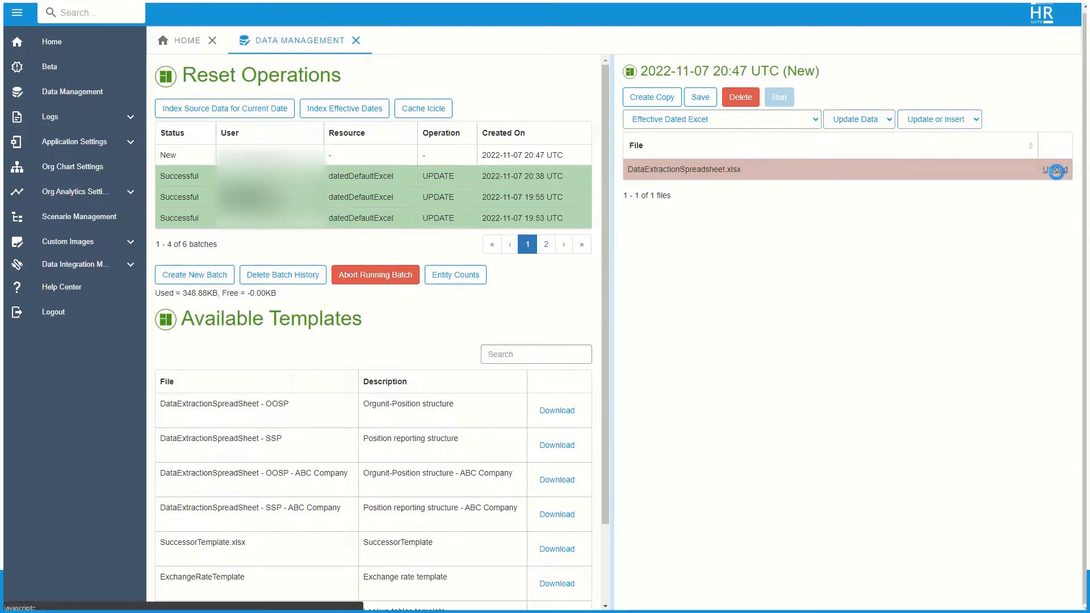
{"action": "left_click", "coordinate": [192, 99]}
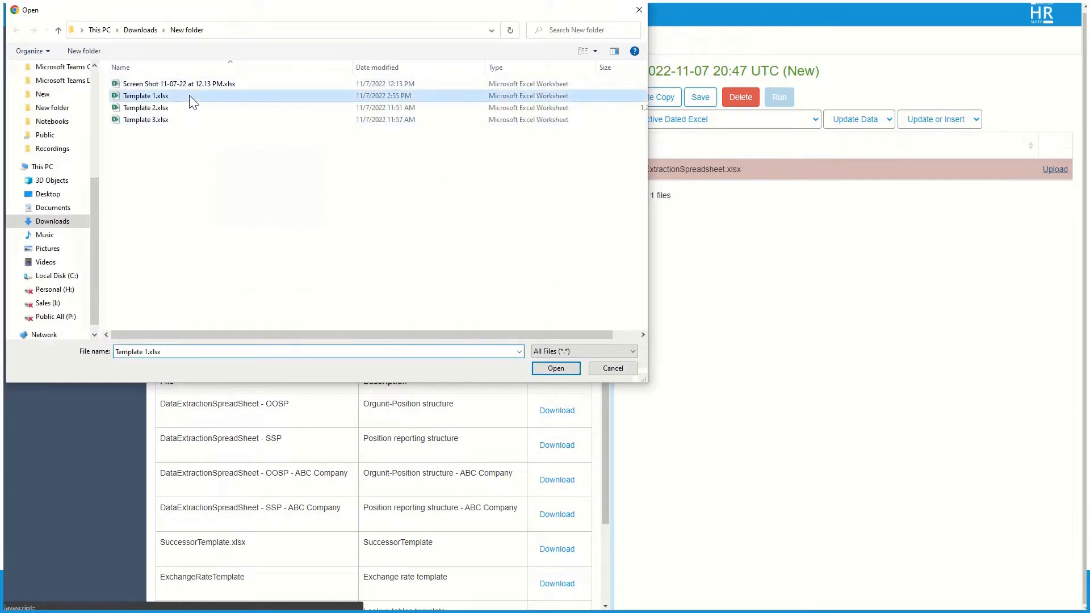
{"action": "left_click", "coordinate": [555, 368]}
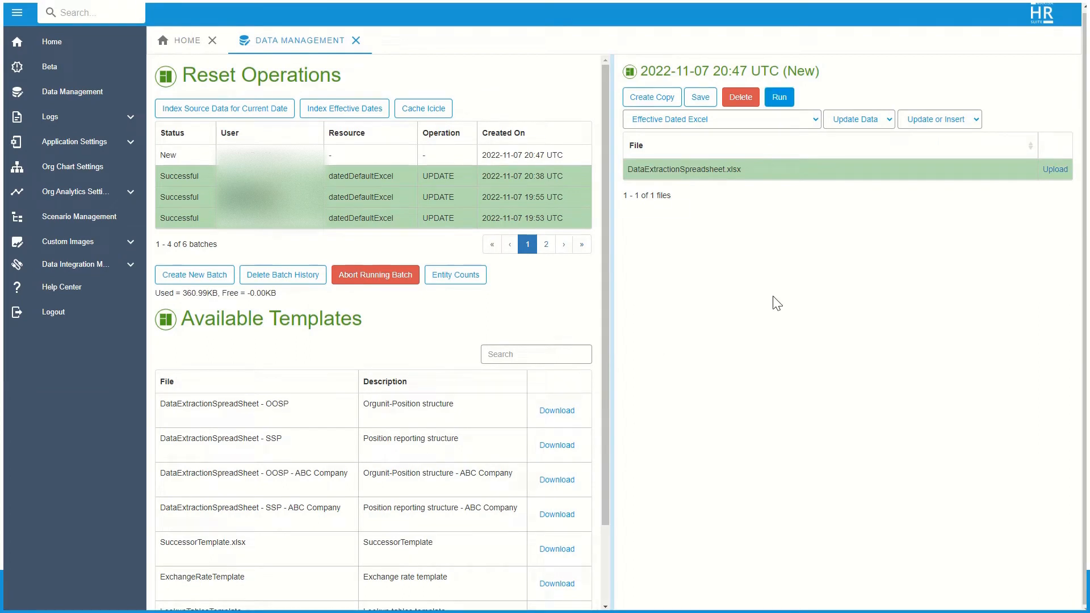
Run the batch with Template 1.xlsx and review its result properties, including the skipped tables.
{"action": "left_click", "coordinate": [780, 97]}
{"action": "left_click", "coordinate": [747, 215]}
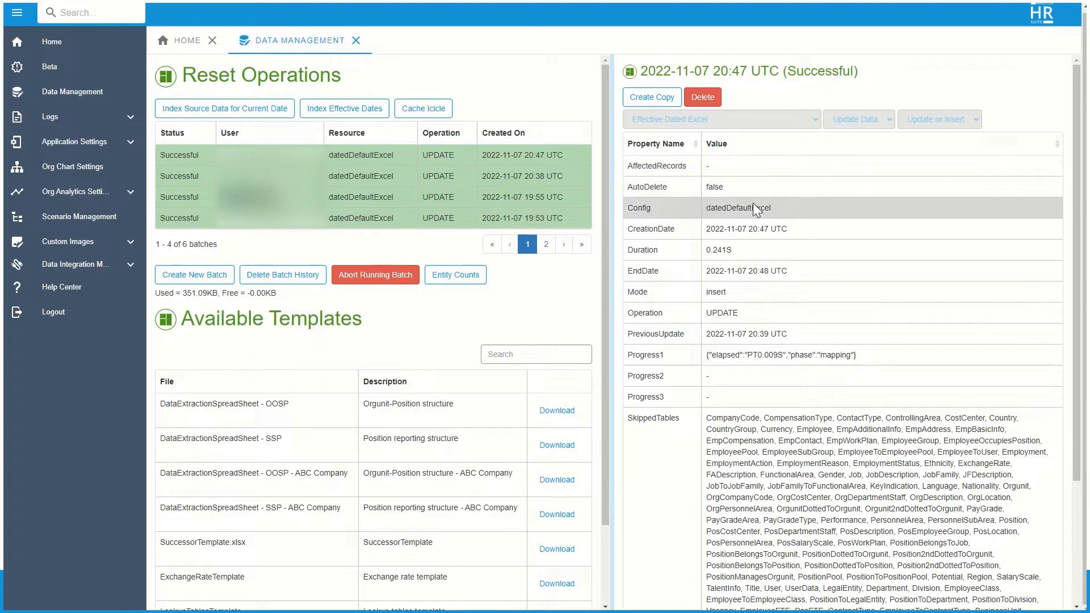
{"action": "scroll", "coordinate": [760, 223], "scroll_direction": "down", "scroll_amount": 1}
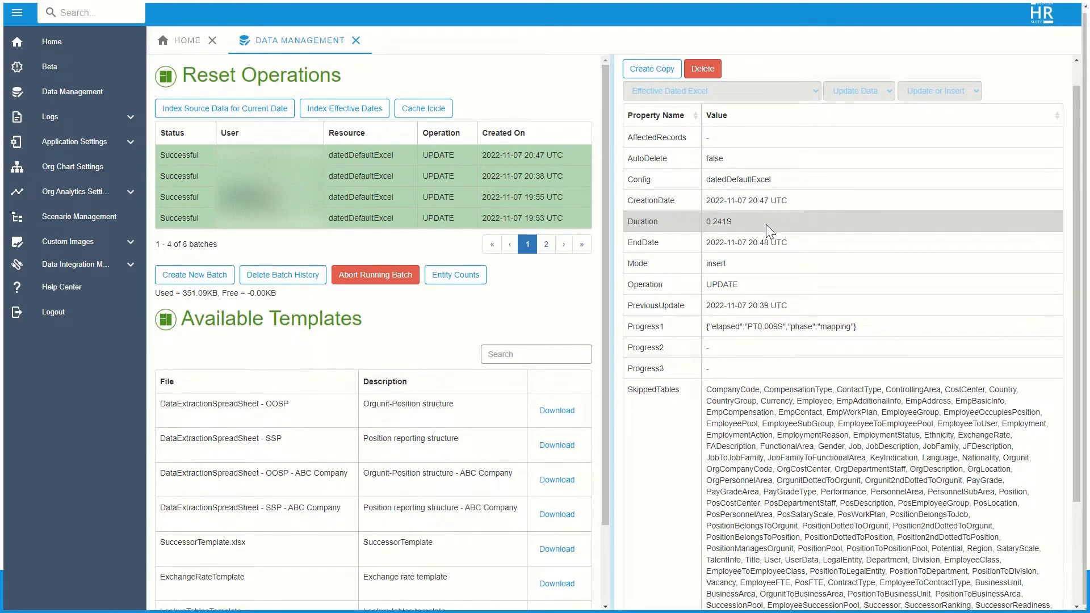
{"action": "scroll", "coordinate": [765, 224], "scroll_direction": "down", "scroll_amount": 1}
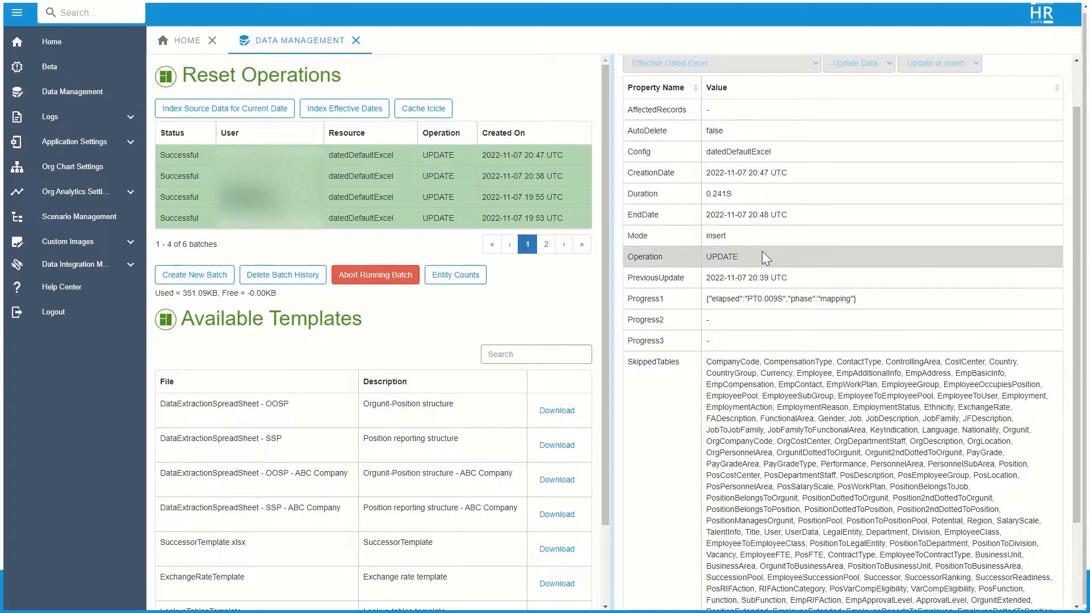
{"action": "scroll", "coordinate": [764, 254], "scroll_direction": "down", "scroll_amount": 4}
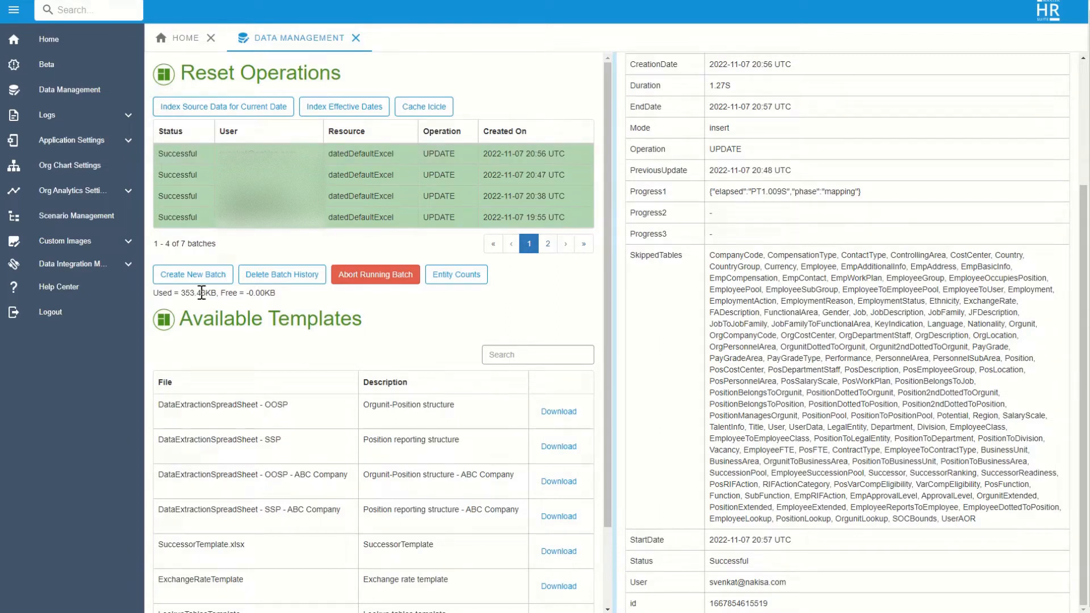
Create a new batch for Effective Dated Excel, using Update Data with the Update or Insert mode.
{"action": "left_click", "coordinate": [193, 275]}
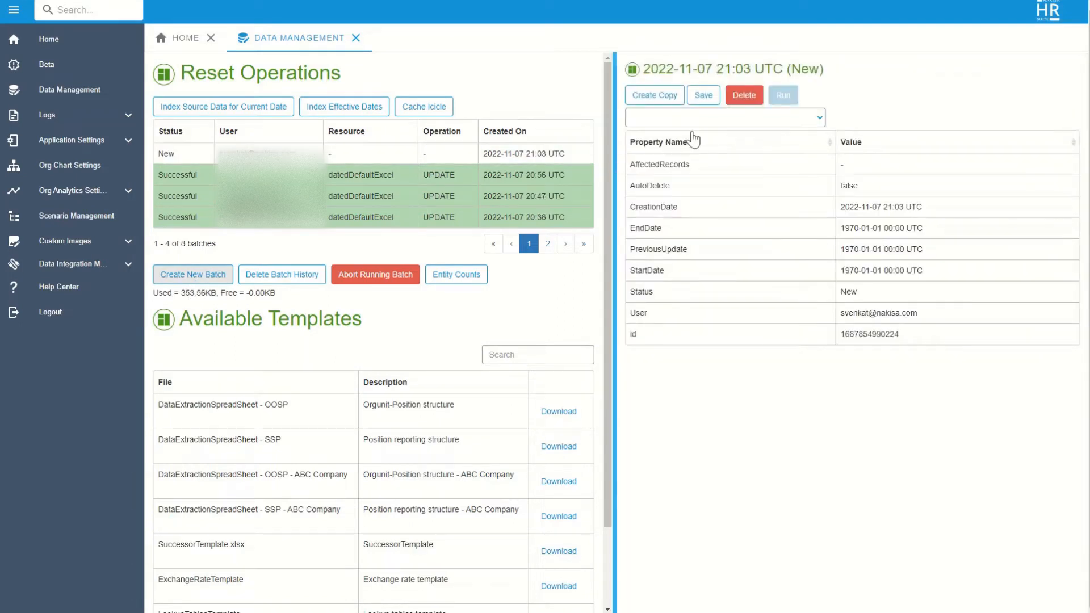
{"action": "left_click", "coordinate": [713, 118]}
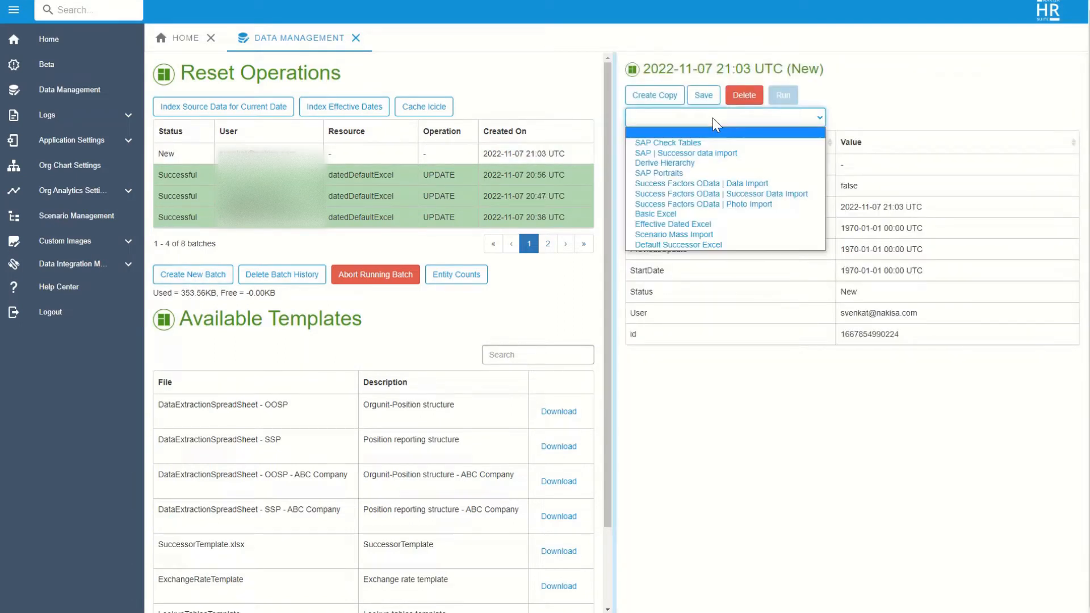
{"action": "left_click", "coordinate": [708, 230]}
{"action": "left_click", "coordinate": [893, 118]}
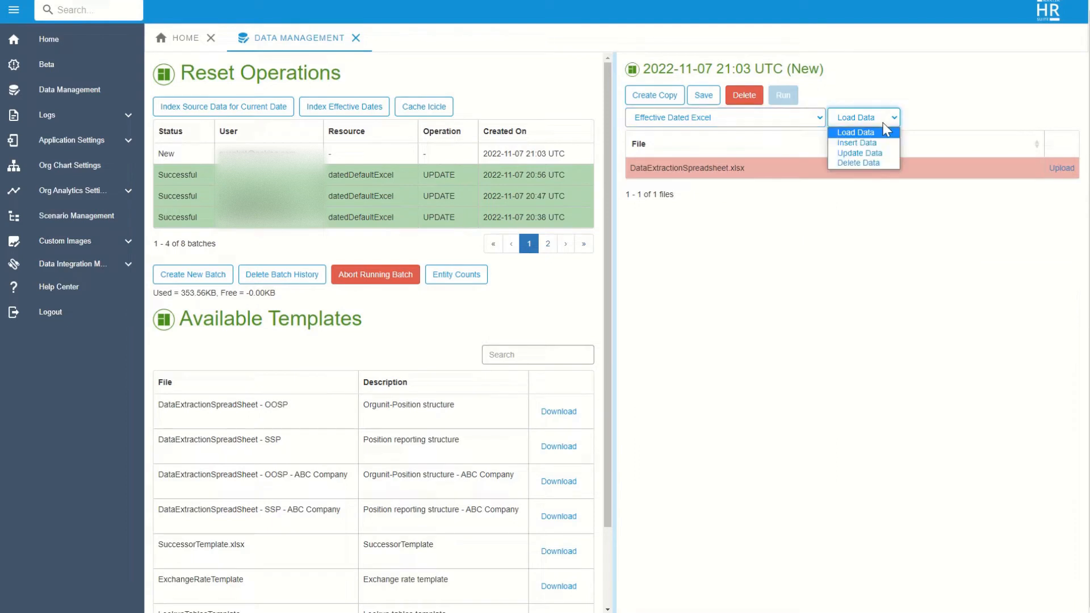
{"action": "left_click", "coordinate": [878, 153]}
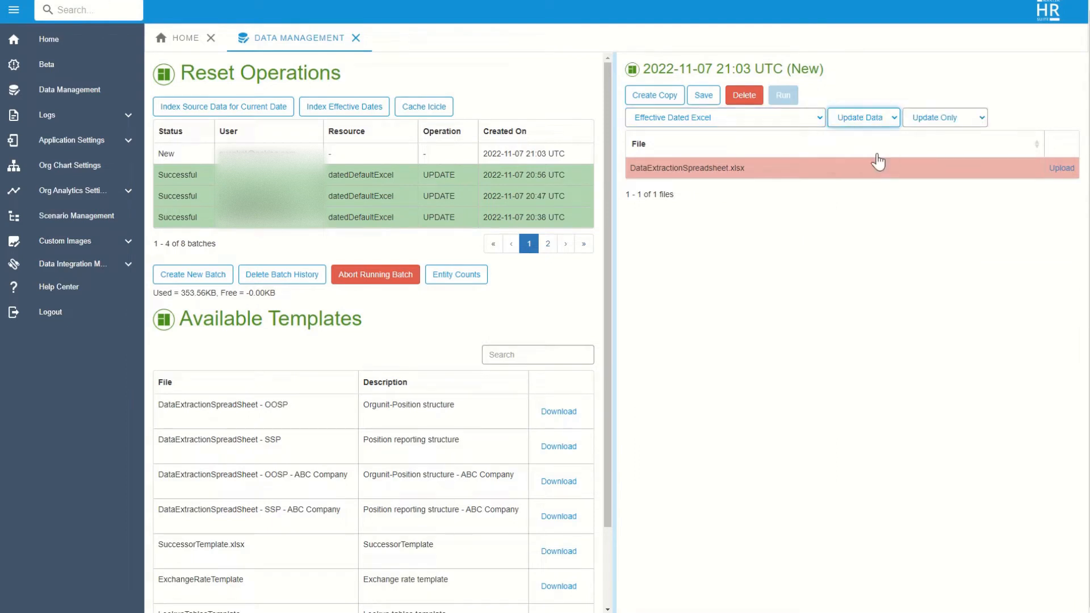
{"action": "left_click", "coordinate": [940, 124]}
{"action": "left_click", "coordinate": [934, 142]}
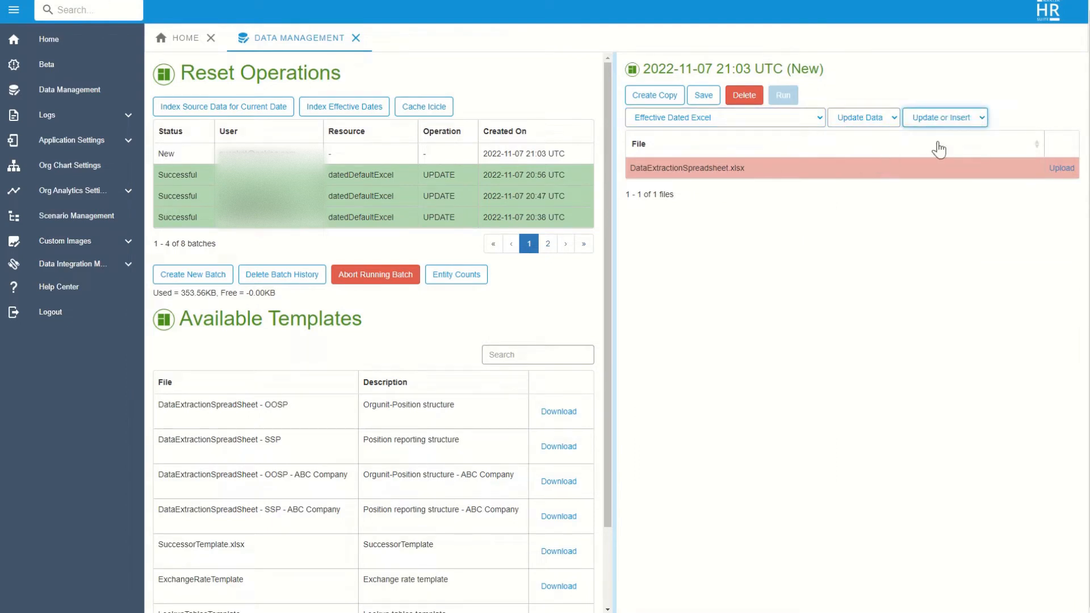
Upload Template 3.xlsx as the new batch's DataExtractionSpreadsheet.xlsx file.
{"action": "left_click", "coordinate": [1056, 168]}
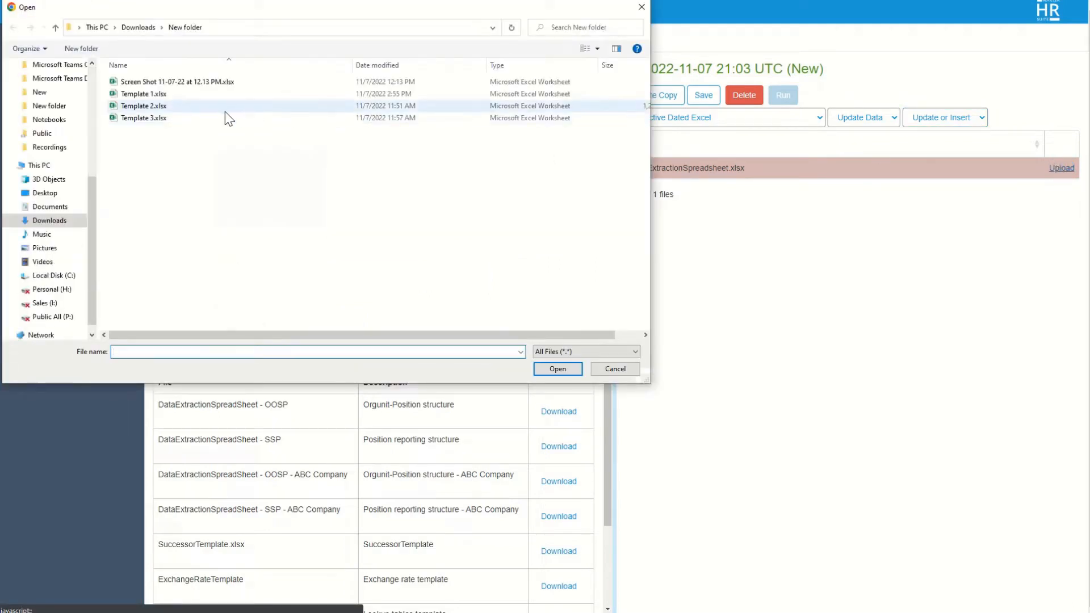
{"action": "left_click", "coordinate": [220, 119]}
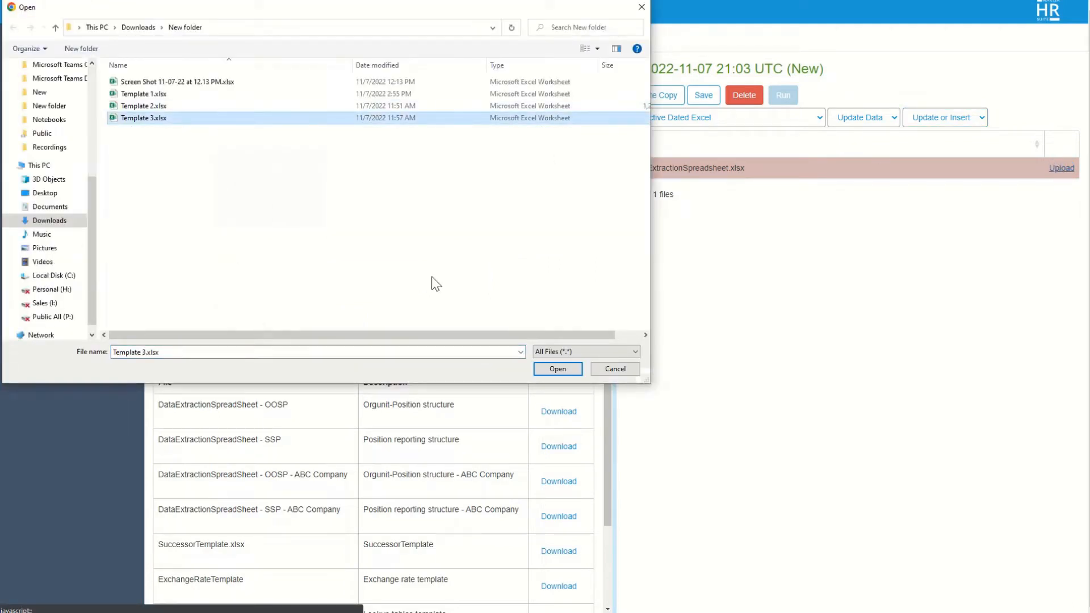
{"action": "left_click", "coordinate": [557, 369]}
Run the batch with Template 3.xlsx and review its properties down to the validation result.
{"action": "left_click", "coordinate": [784, 97]}
{"action": "left_click", "coordinate": [755, 213]}
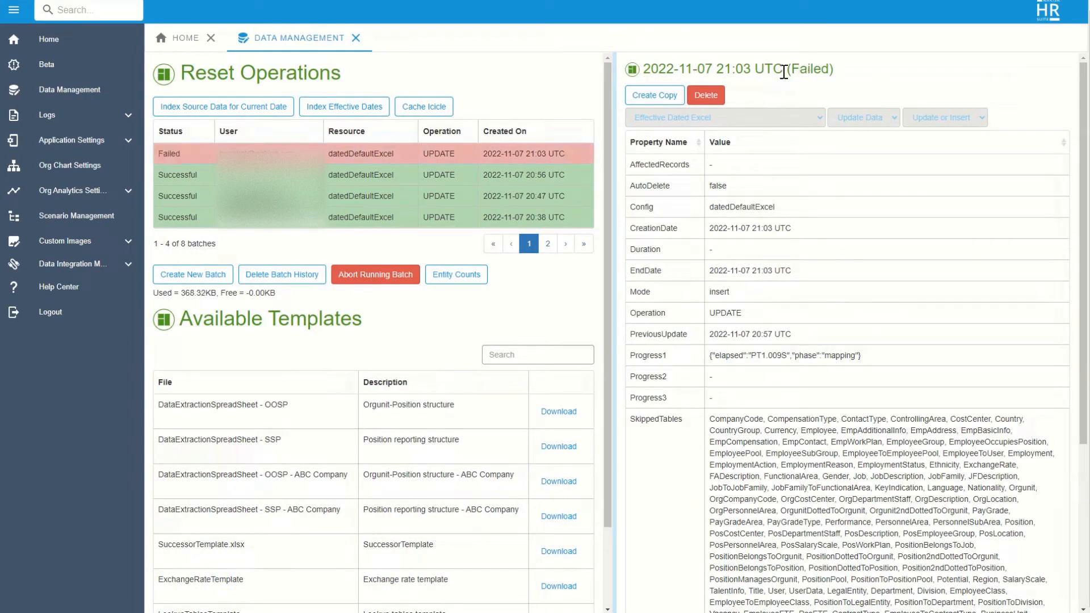
{"action": "scroll", "coordinate": [841, 222], "scroll_direction": "down", "scroll_amount": 4}
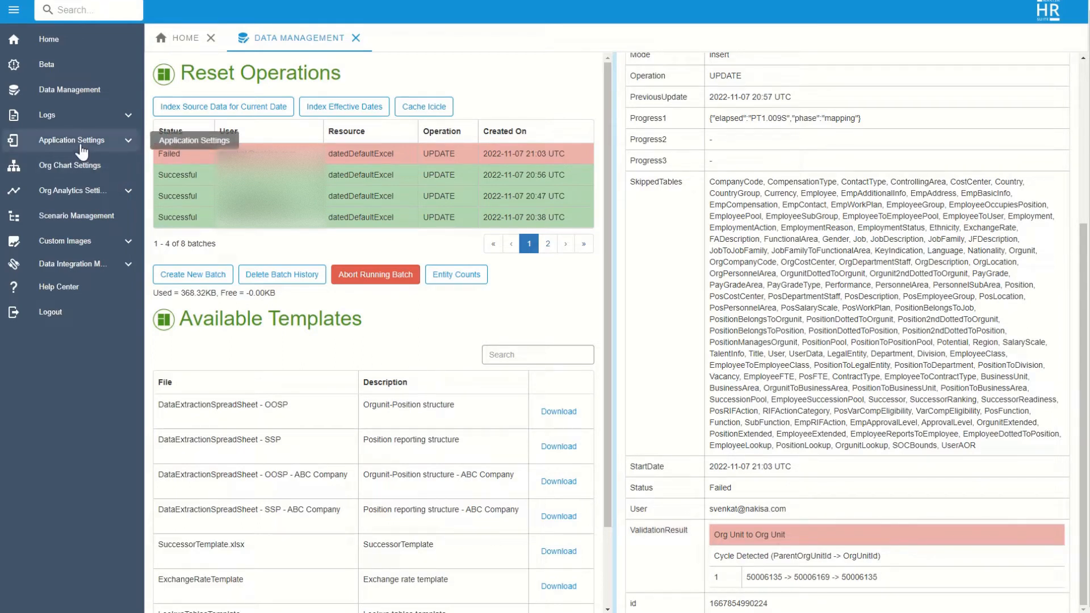
Open the Application Log and search it for "fail".
{"action": "left_click", "coordinate": [74, 122]}
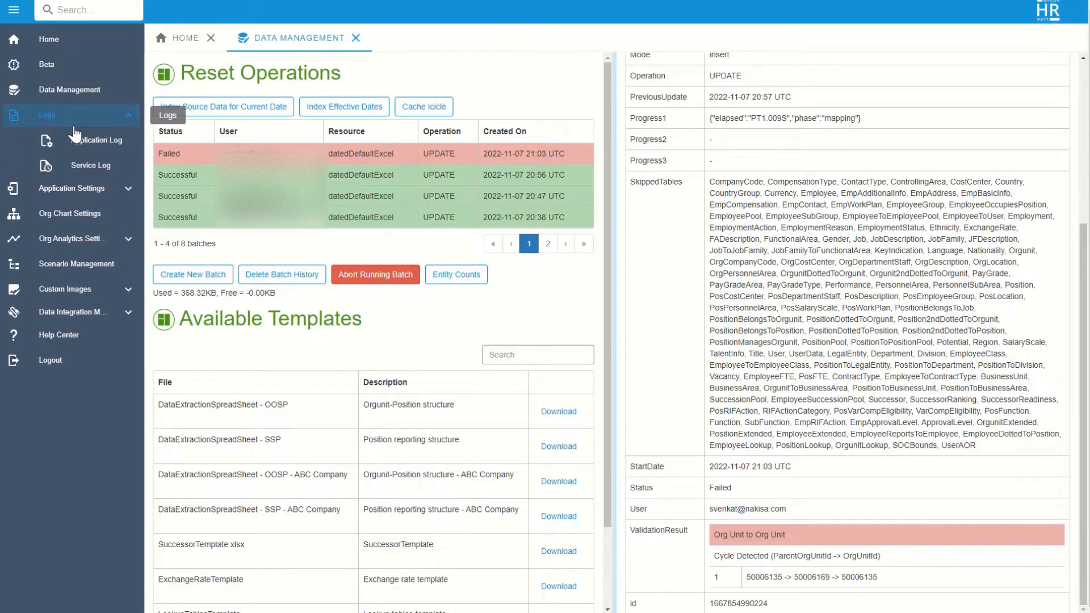
{"action": "left_click", "coordinate": [75, 146]}
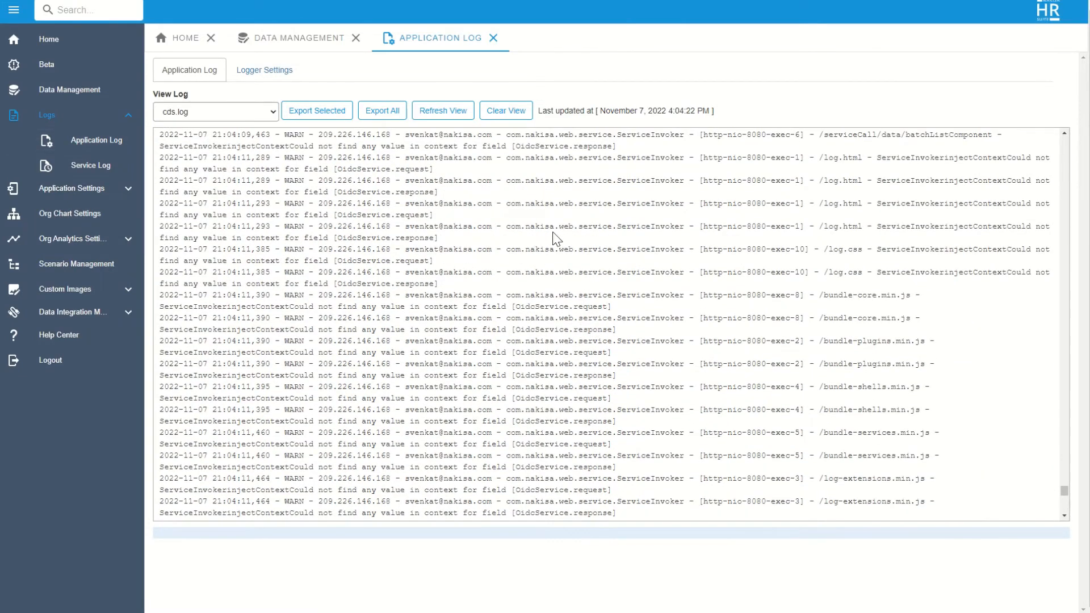
{"action": "scroll", "coordinate": [583, 307], "scroll_direction": "down", "scroll_amount": 5}
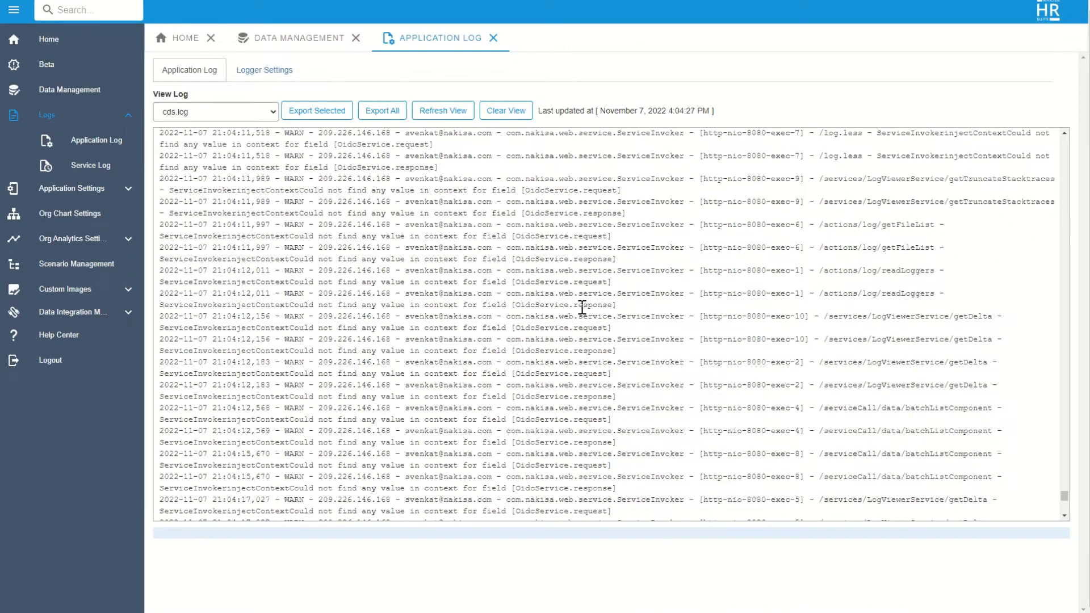
{"action": "key", "text": "ctrl+f"}
{"action": "type", "text": "fail"}
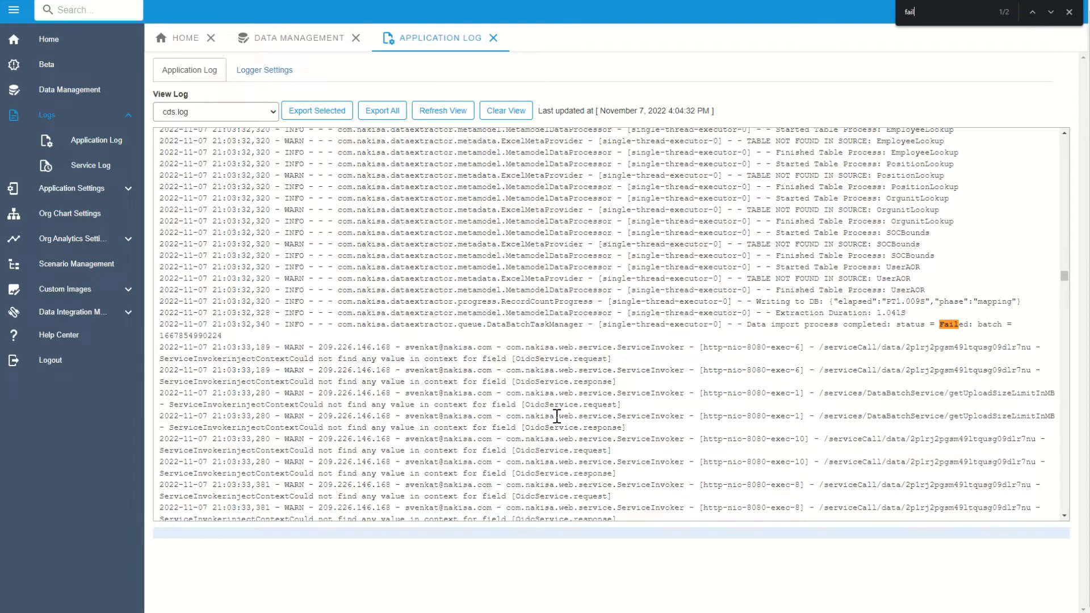
Trace the log entries before the failed import, highlighting the cycle warning and the org unit and parent org unit IDs.
{"action": "scroll", "coordinate": [815, 312], "scroll_direction": "up", "scroll_amount": 3}
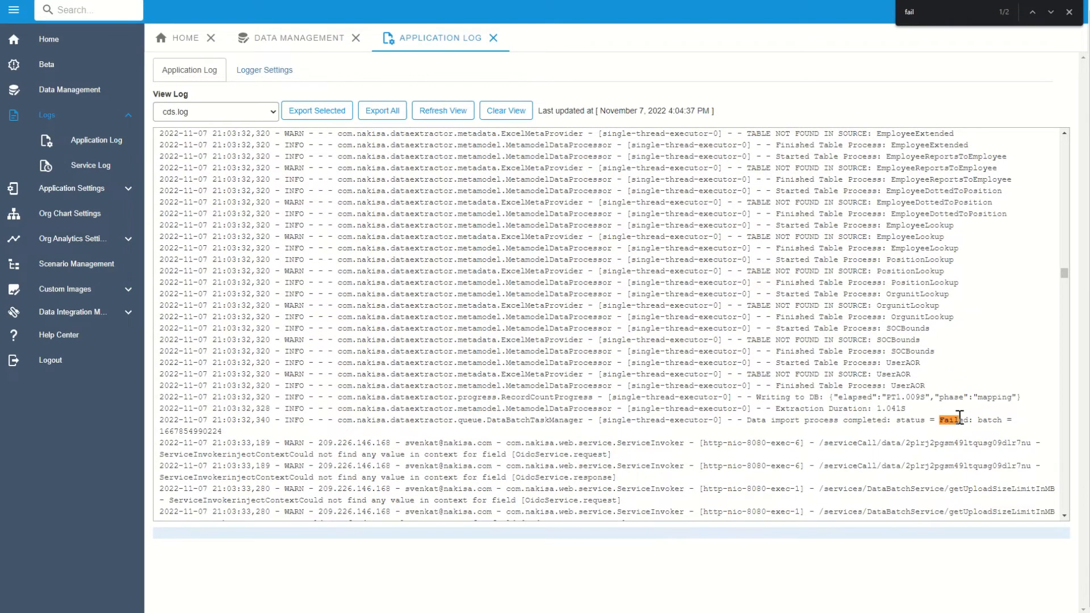
{"action": "scroll", "coordinate": [779, 376], "scroll_direction": "up", "scroll_amount": 9}
{"action": "scroll", "coordinate": [778, 376], "scroll_direction": "up", "scroll_amount": 10}
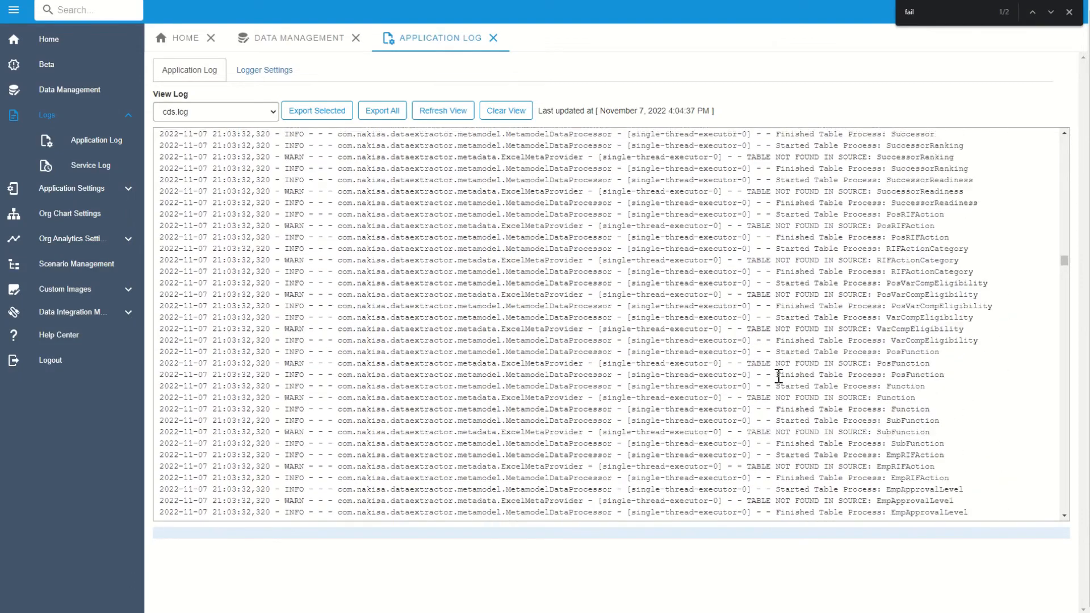
{"action": "scroll", "coordinate": [778, 376], "scroll_direction": "up", "scroll_amount": 10}
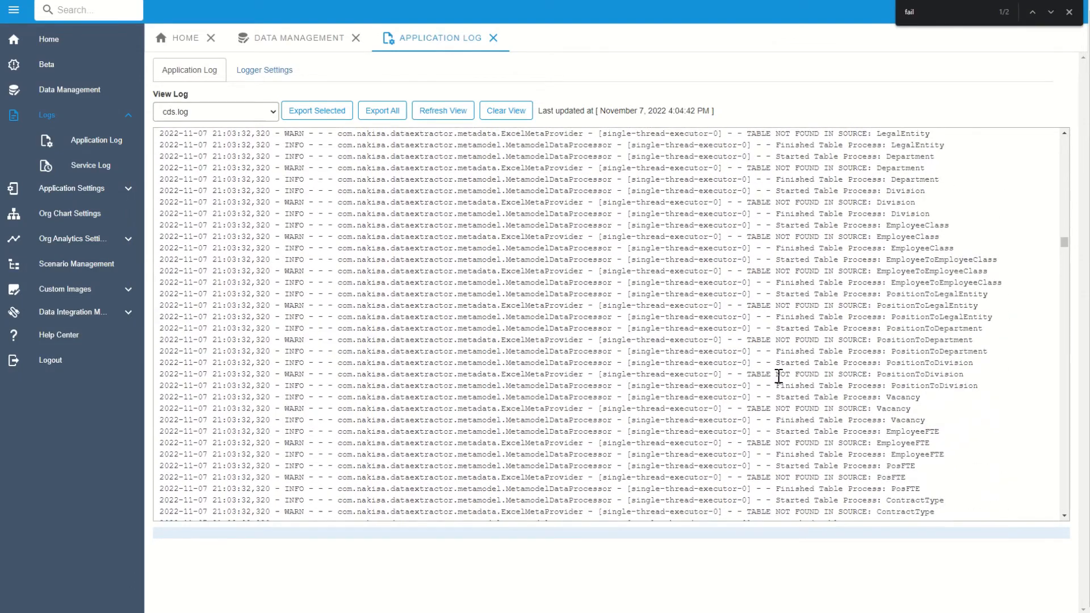
{"action": "scroll", "coordinate": [778, 376], "scroll_direction": "up", "scroll_amount": 10}
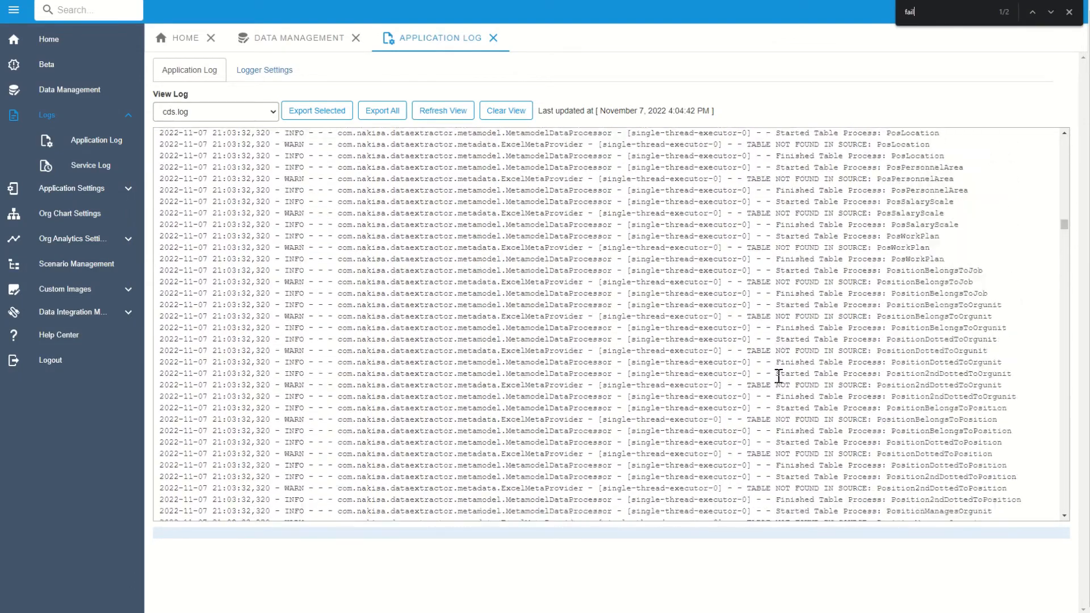
{"action": "scroll", "coordinate": [778, 376], "scroll_direction": "up", "scroll_amount": 3}
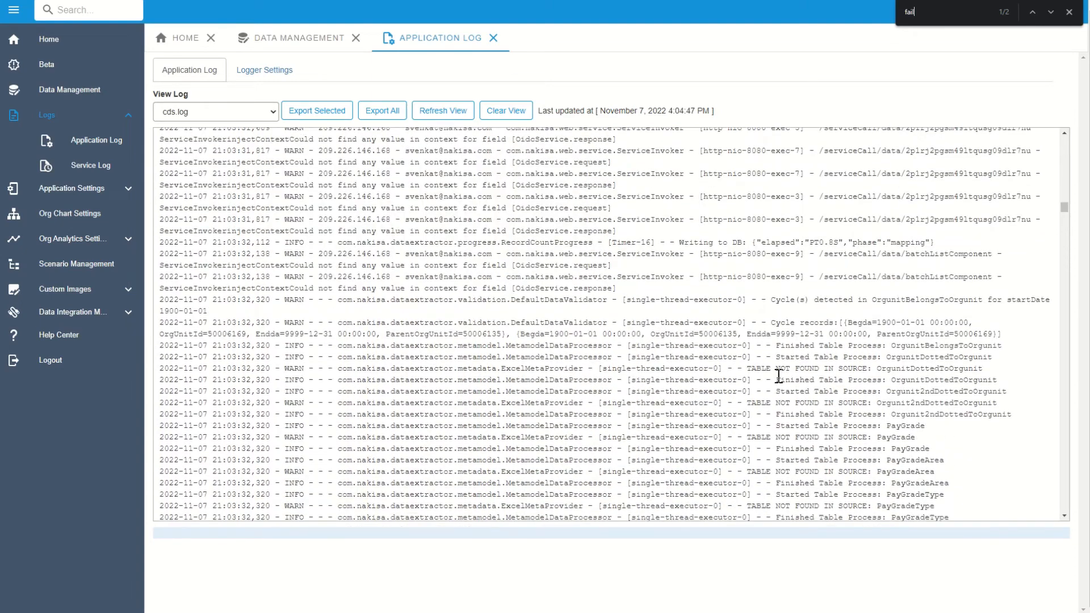
{"action": "left_click_drag", "start_coordinate": [770, 300], "coordinate": [853, 301]}
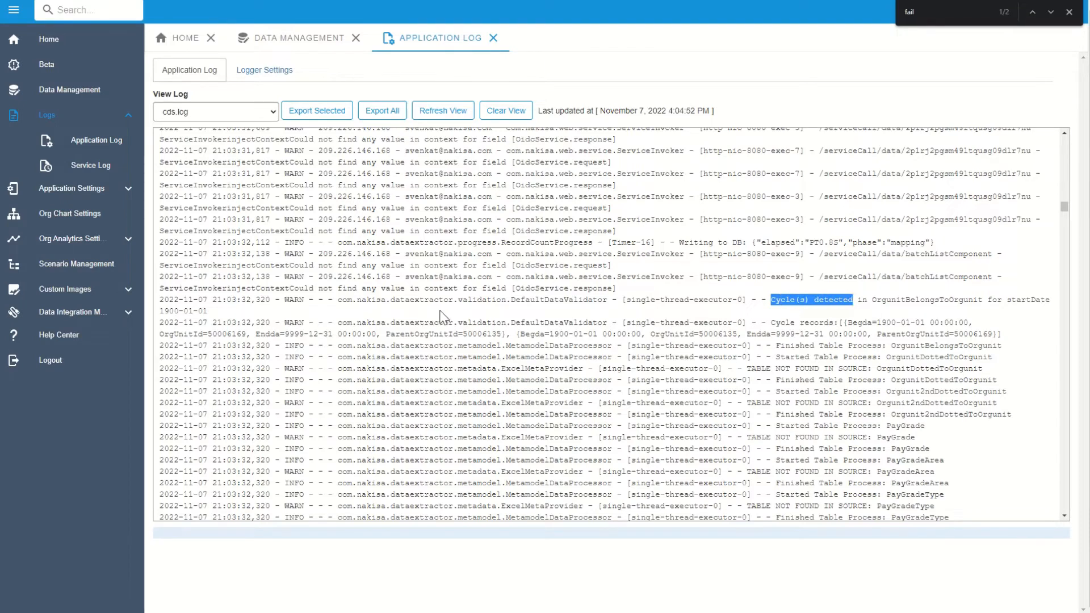
{"action": "left_click_drag", "start_coordinate": [164, 334], "coordinate": [251, 334]}
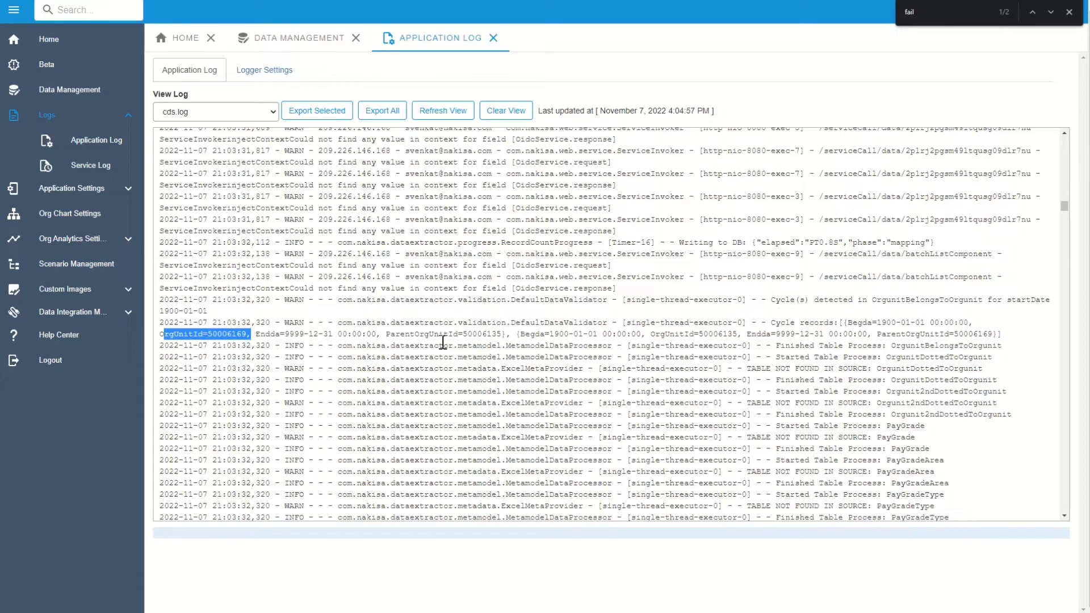
{"action": "left_click_drag", "start_coordinate": [423, 334], "coordinate": [504, 343]}
{"action": "left_click_drag", "start_coordinate": [509, 334], "coordinate": [511, 331]}
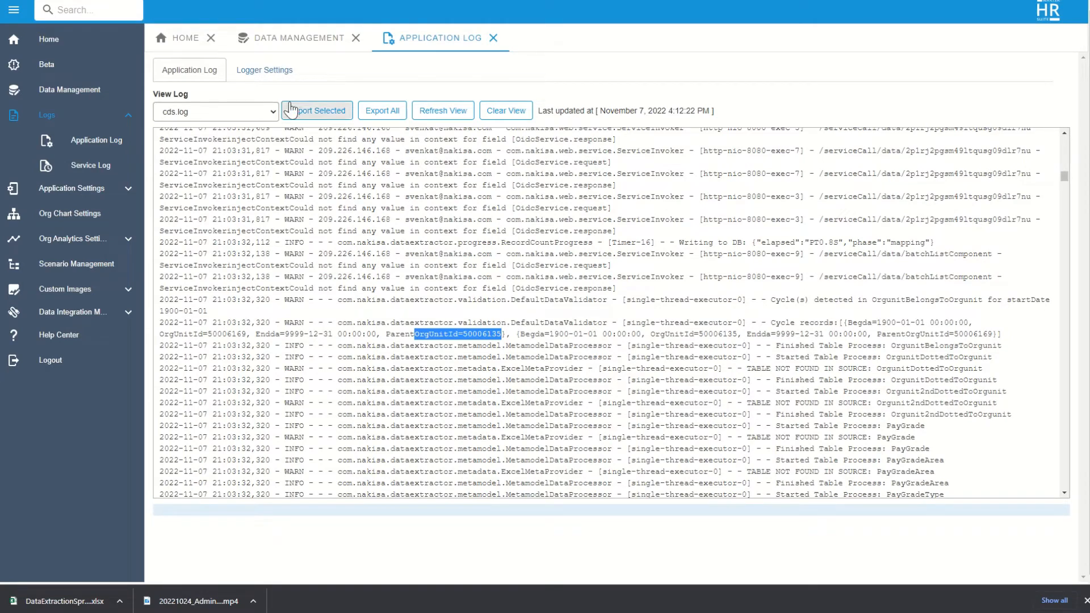
Download the DataExtractionSpreadSheet - SSP template from Data Management and open it in Excel with editing enabled.
{"action": "left_click", "coordinate": [281, 40]}
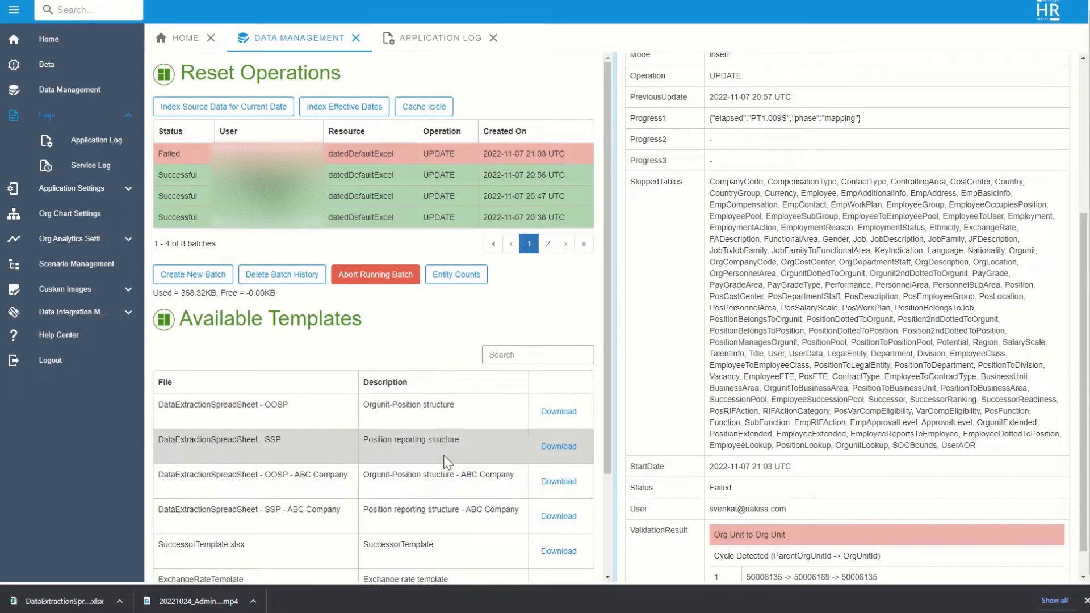
{"action": "left_click", "coordinate": [559, 448]}
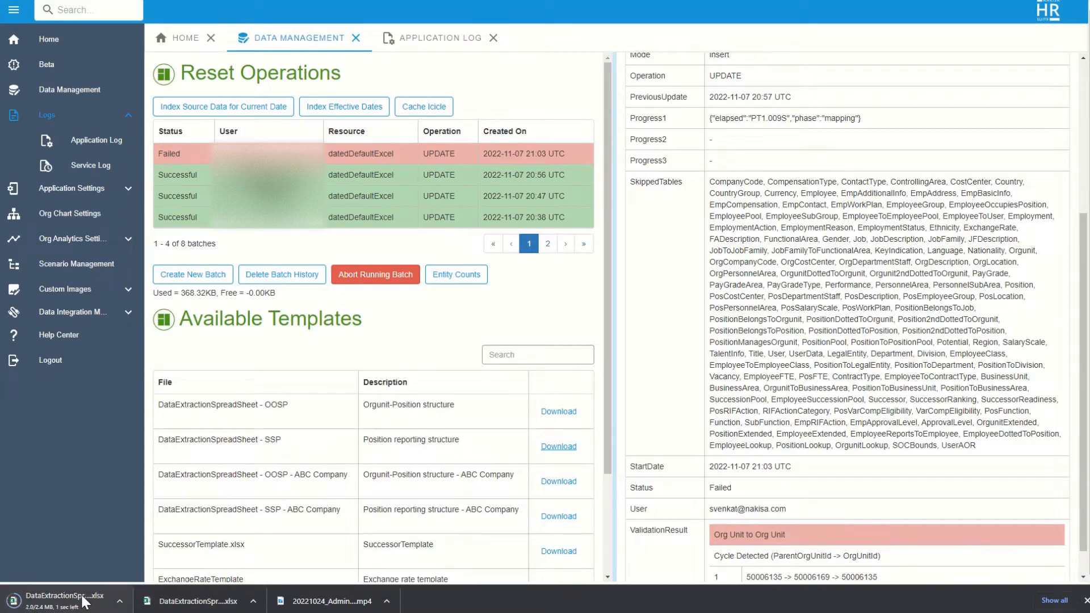
{"action": "left_click", "coordinate": [84, 601]}
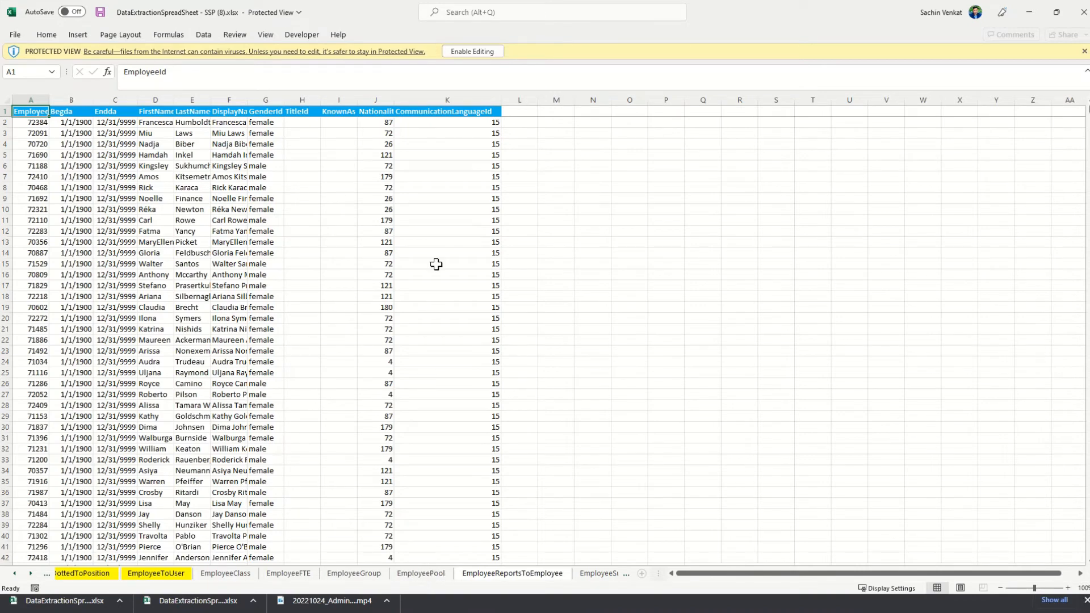
{"action": "left_click", "coordinate": [466, 50]}
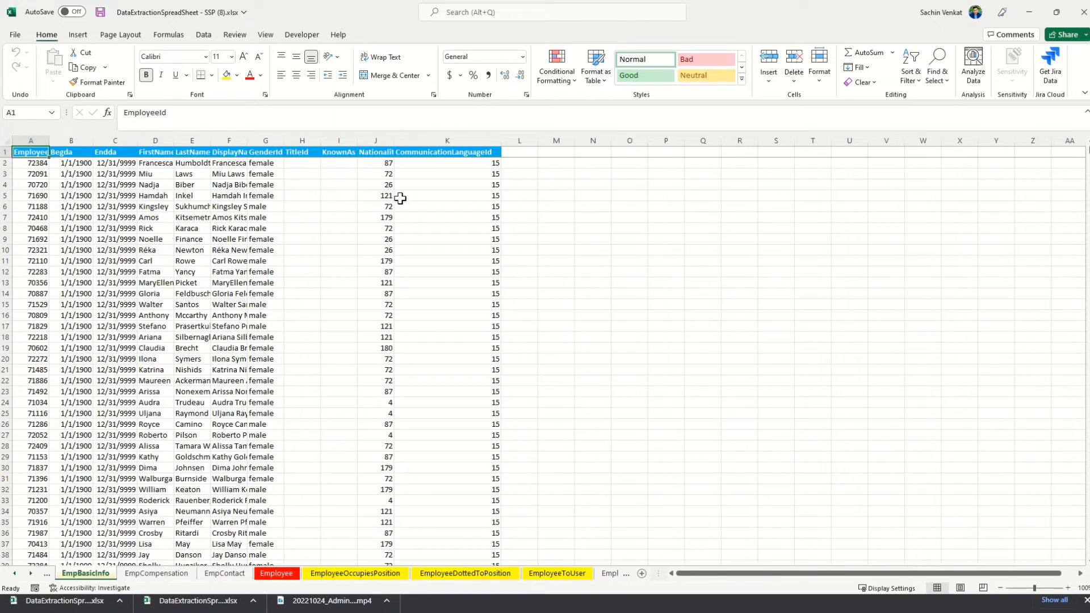
Fit the NationalityId column on the EmpBasicInfo sheet to its header, check both ID headers, and select nationality values J2:J9.
{"action": "double_click", "coordinate": [396, 137]}
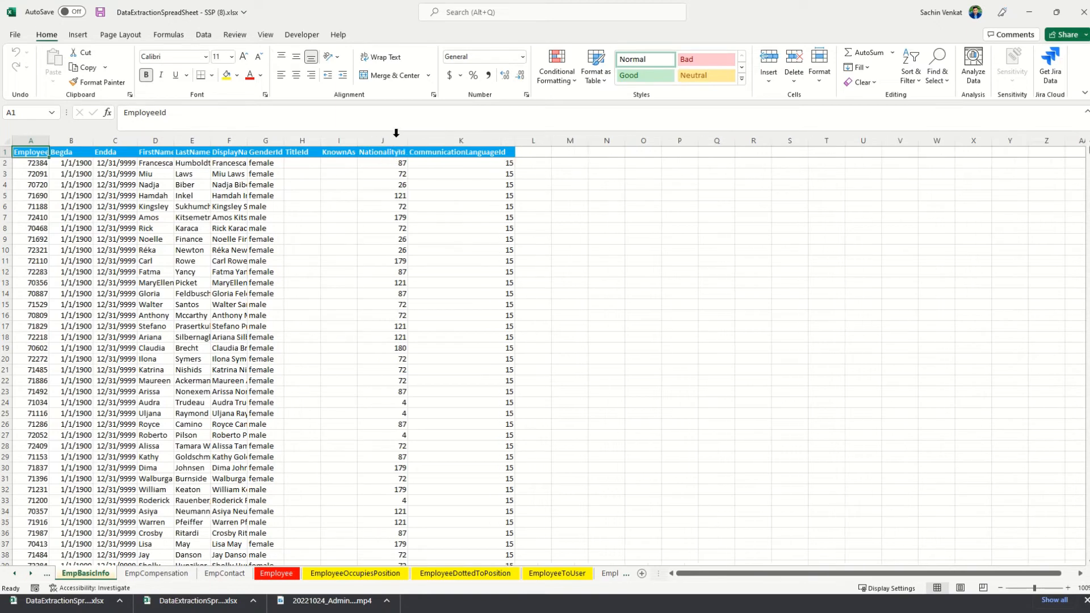
{"action": "left_click", "coordinate": [395, 155]}
{"action": "left_click", "coordinate": [464, 152]}
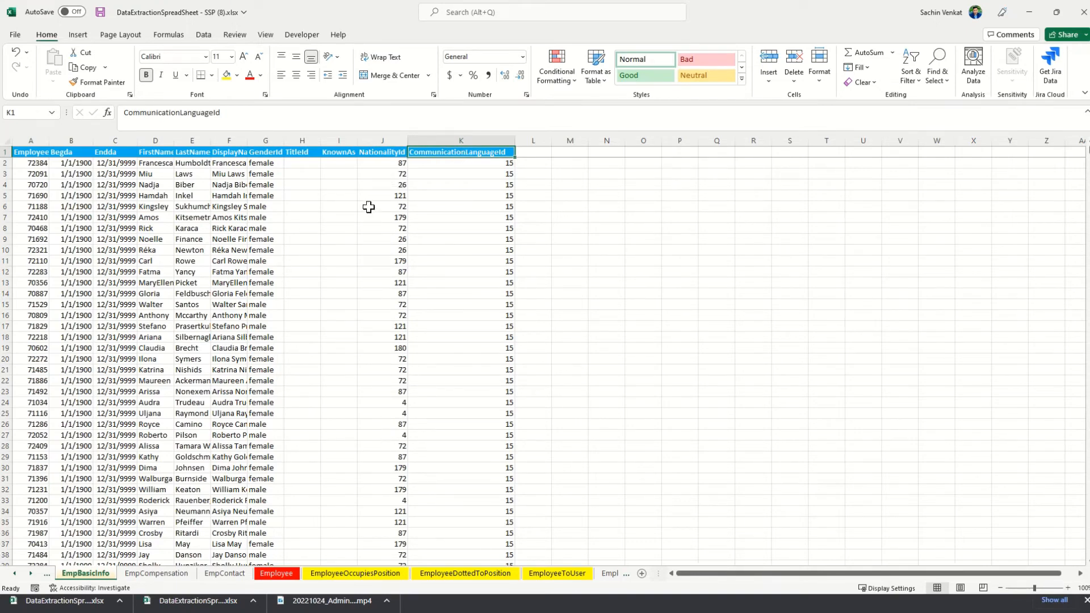
{"action": "left_click_drag", "start_coordinate": [384, 166], "coordinate": [400, 239]}
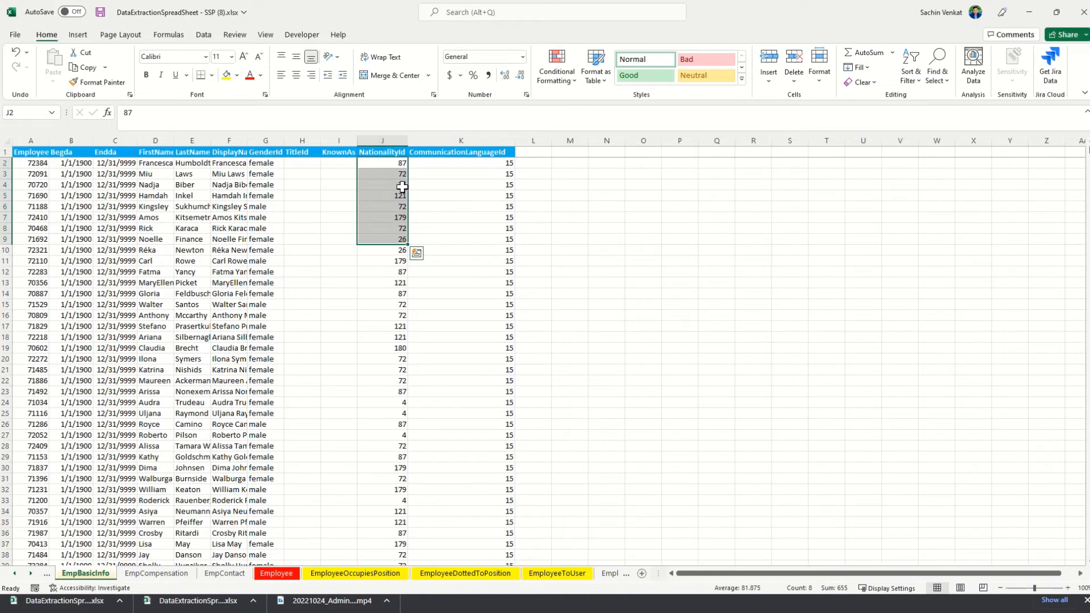
Open the Nationality sheet, followed by the Language sheet, and fit the ID column on each to its header.
{"action": "right_click", "coordinate": [32, 576]}
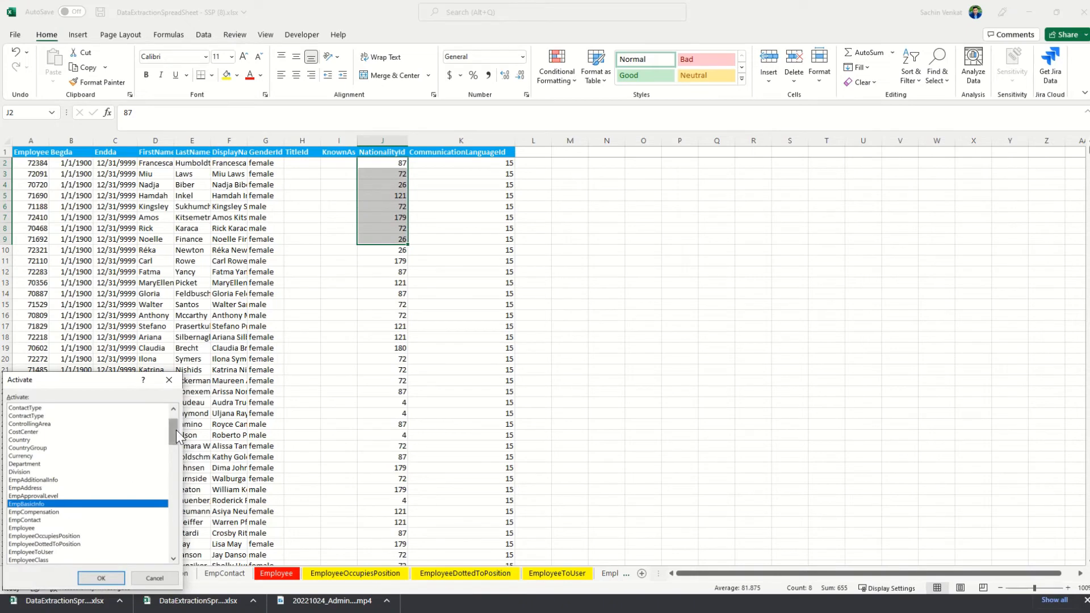
{"action": "left_click_drag", "start_coordinate": [175, 431], "coordinate": [170, 494]}
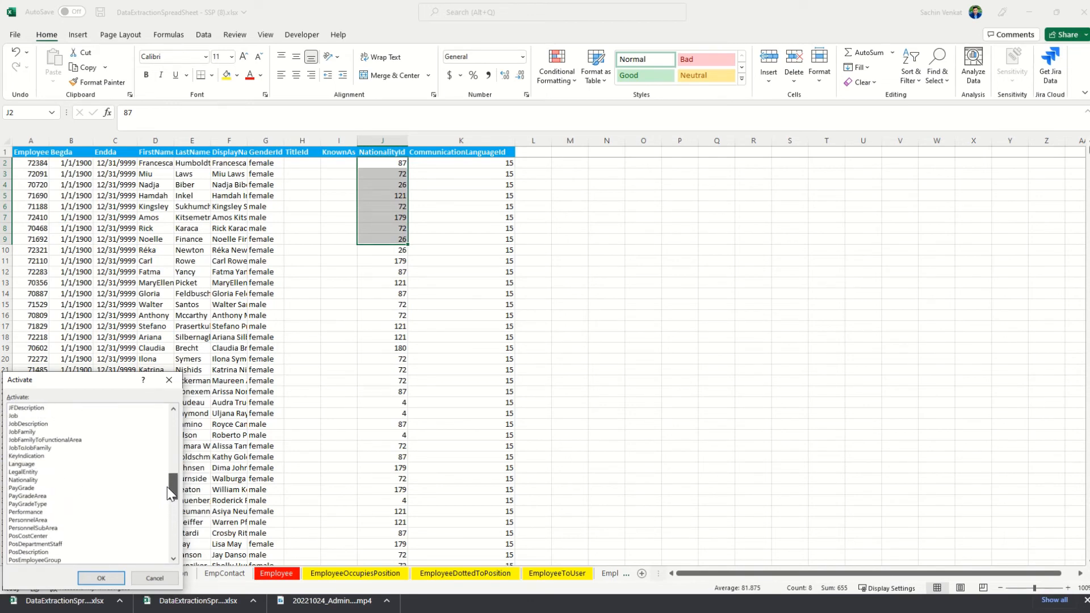
{"action": "left_click", "coordinate": [77, 480]}
{"action": "left_click", "coordinate": [100, 577]}
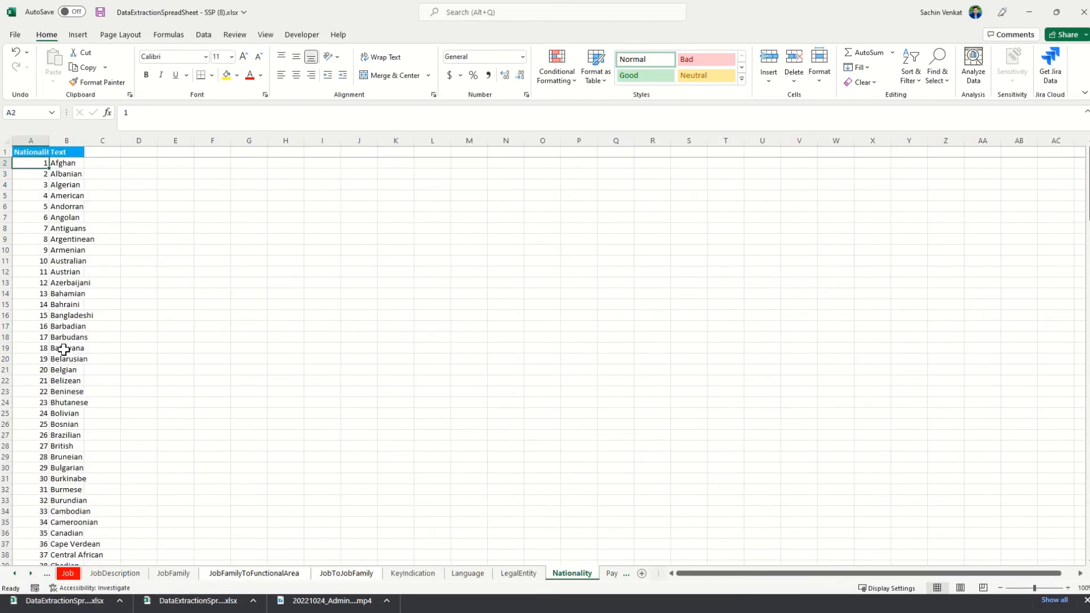
{"action": "double_click", "coordinate": [49, 137]}
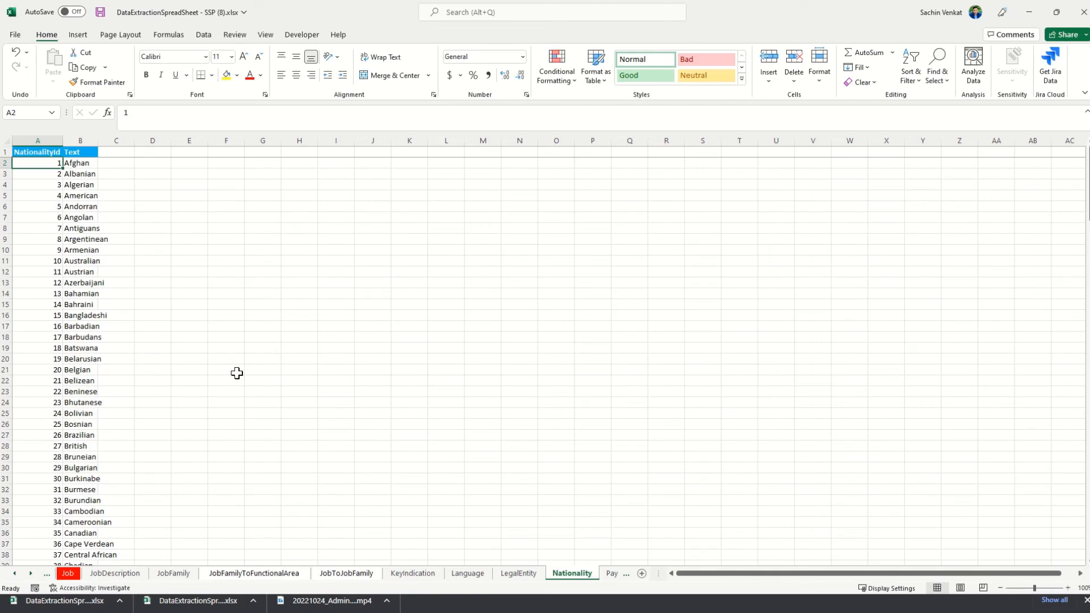
{"action": "left_click", "coordinate": [469, 574]}
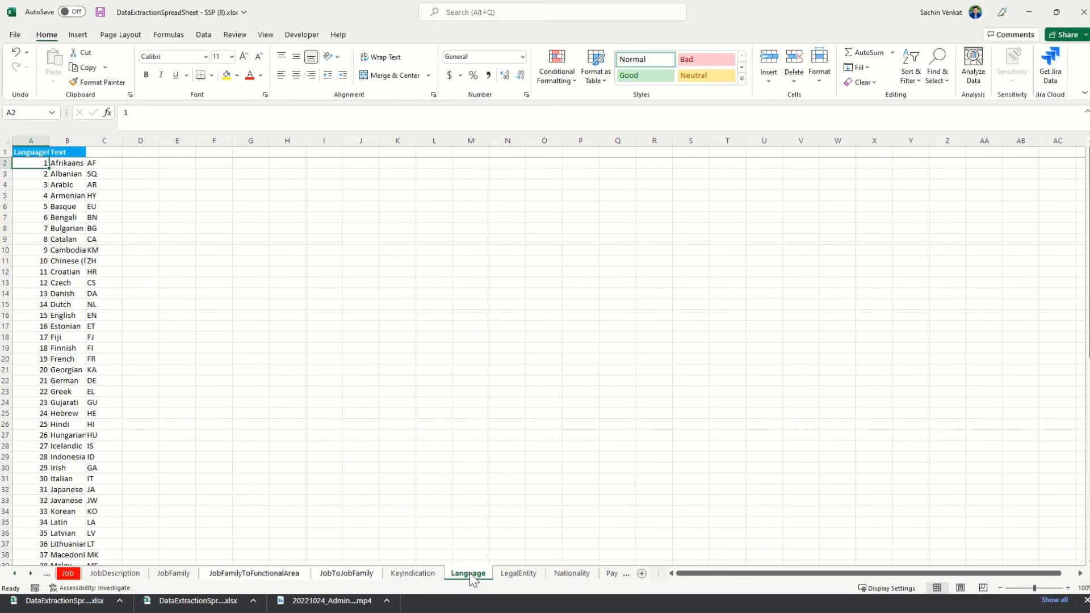
{"action": "double_click", "coordinate": [50, 137]}
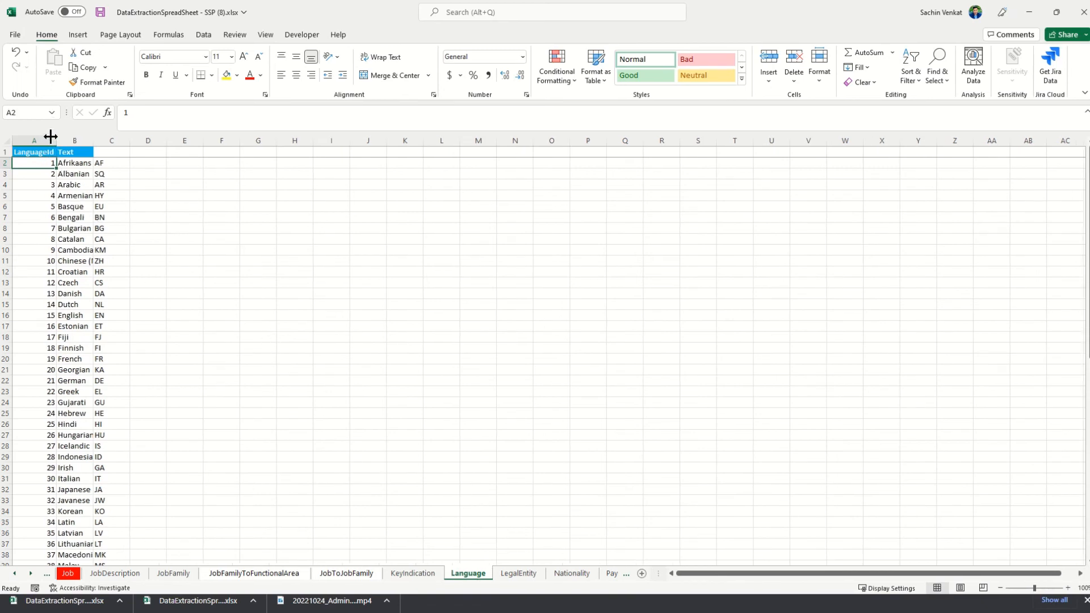